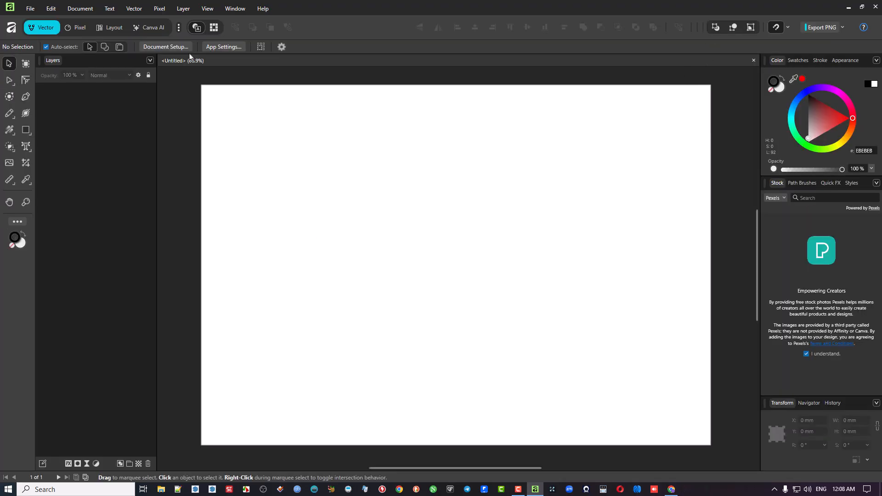
left_click(159, 9)
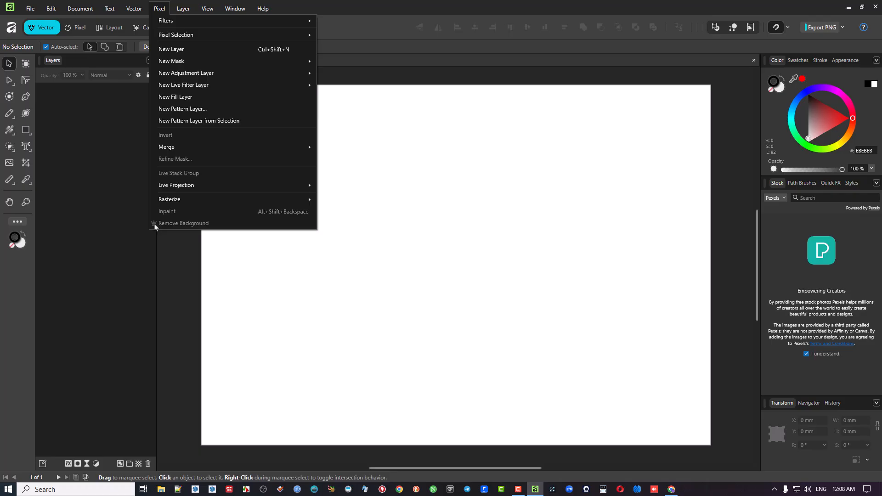
left_click(382, 10)
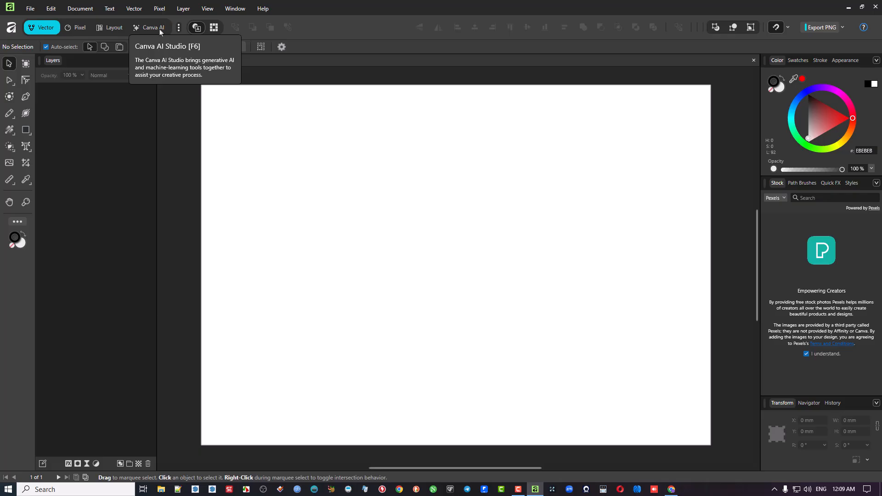
Switch the Canva AI studio off and back on in the list of available studios.
left_click(179, 28)
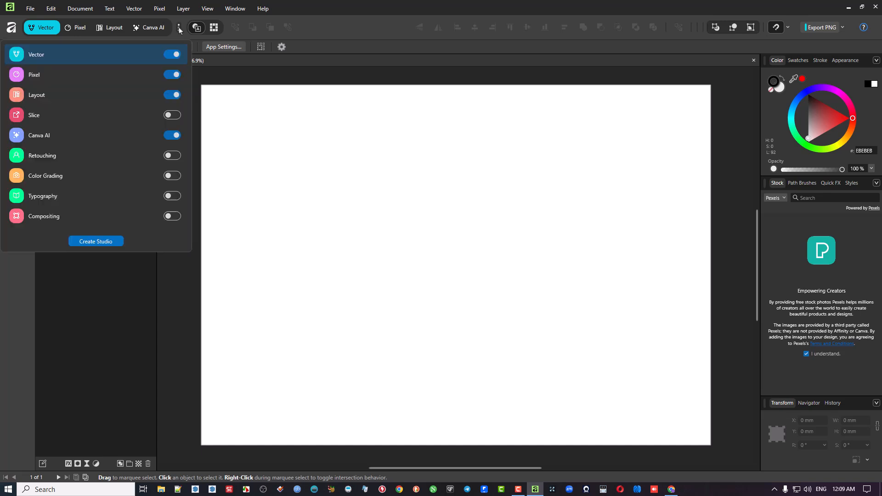
left_click(173, 136)
left_click(173, 136)
left_click(254, 75)
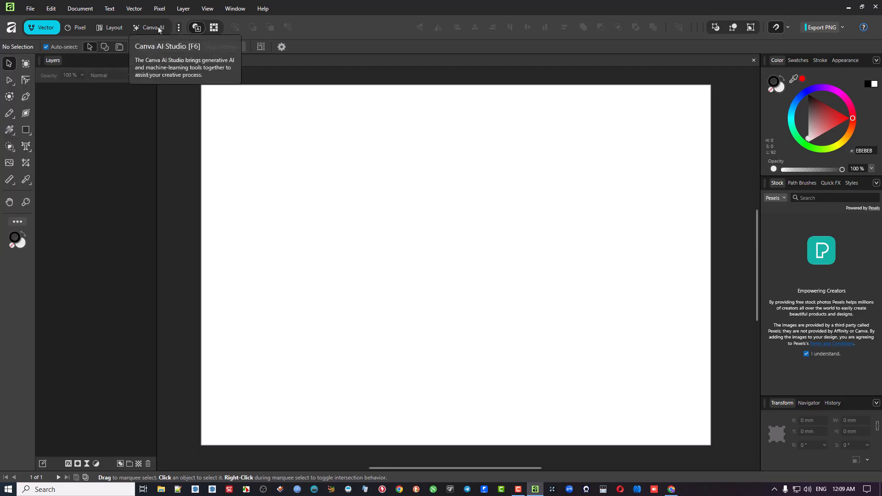
Open the woman's portrait JPG from the Pictures folder as its own document.
left_click(30, 9)
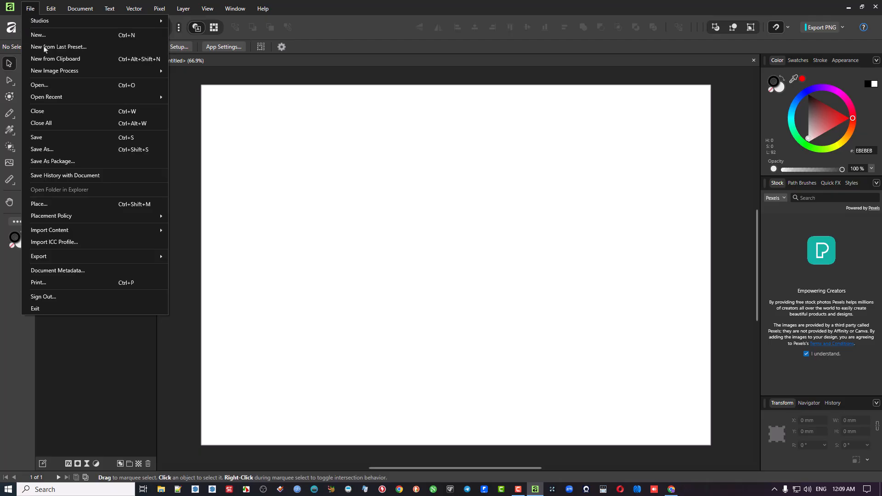
left_click(46, 86)
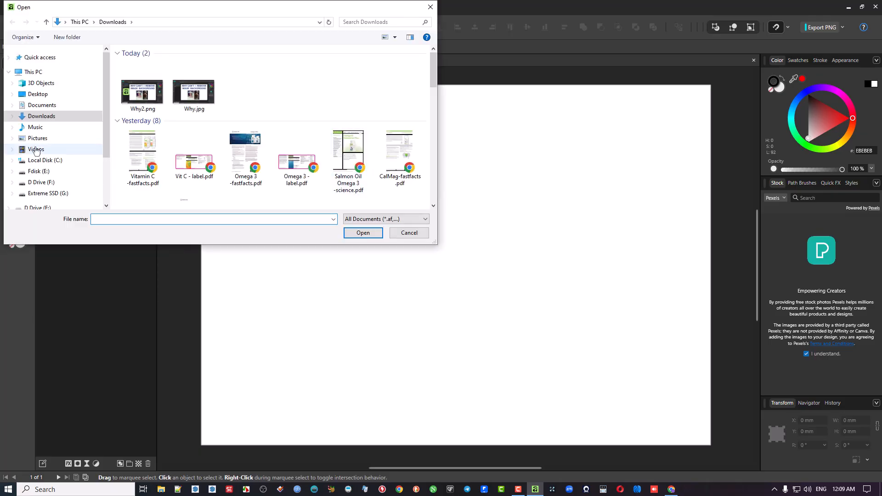
left_click(41, 138)
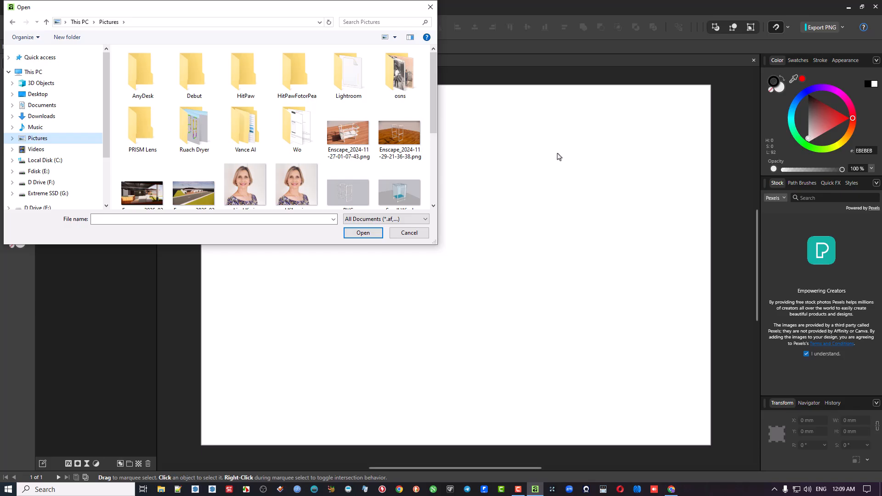
double_click(247, 192)
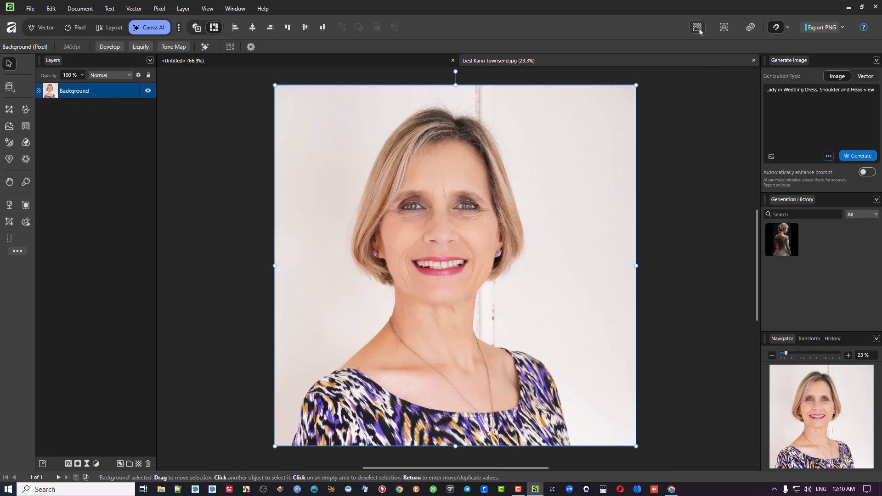
Make Canva AI the active studio, dismiss the studio notification and remove the background from the portrait photo.
left_click(156, 10)
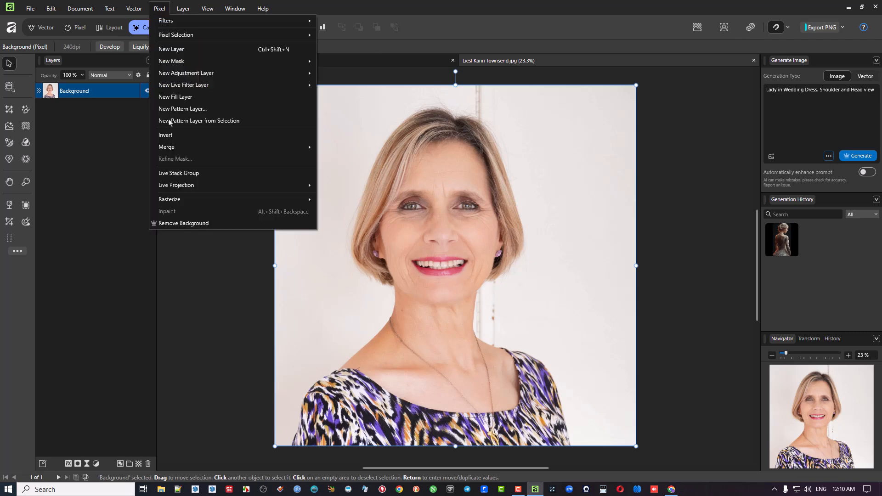
left_click(455, 30)
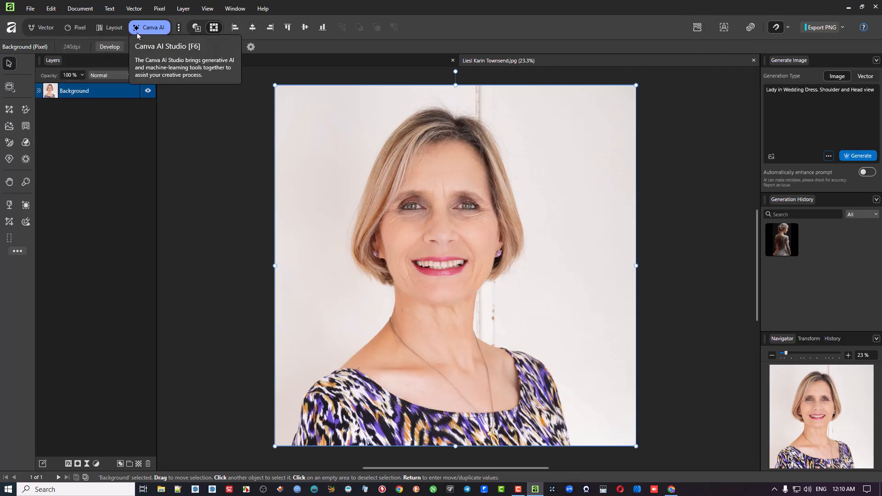
left_click(48, 29)
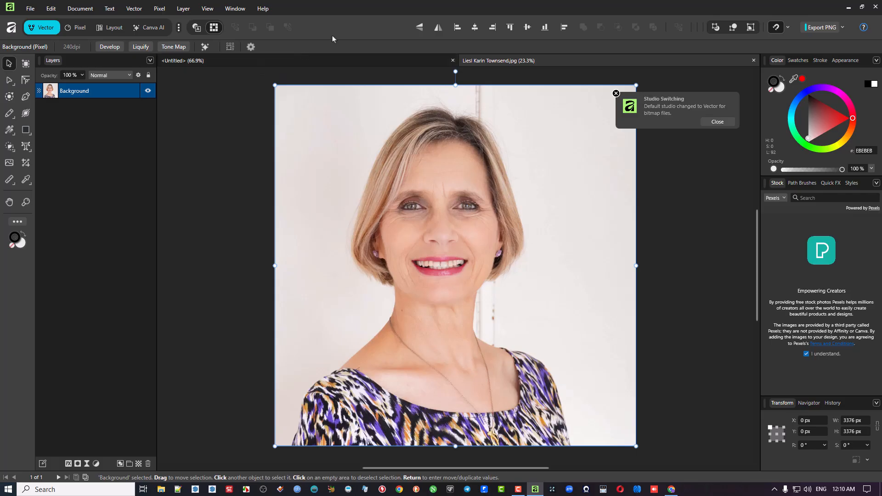
left_click(154, 29)
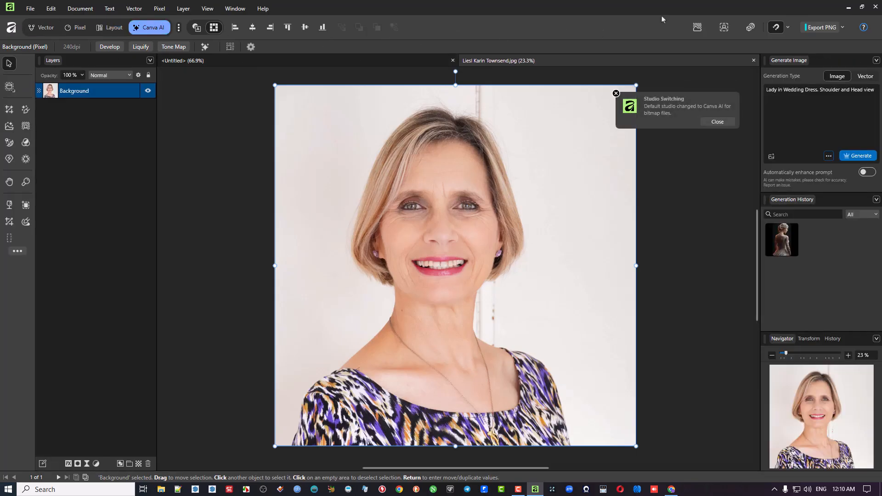
left_click(711, 122)
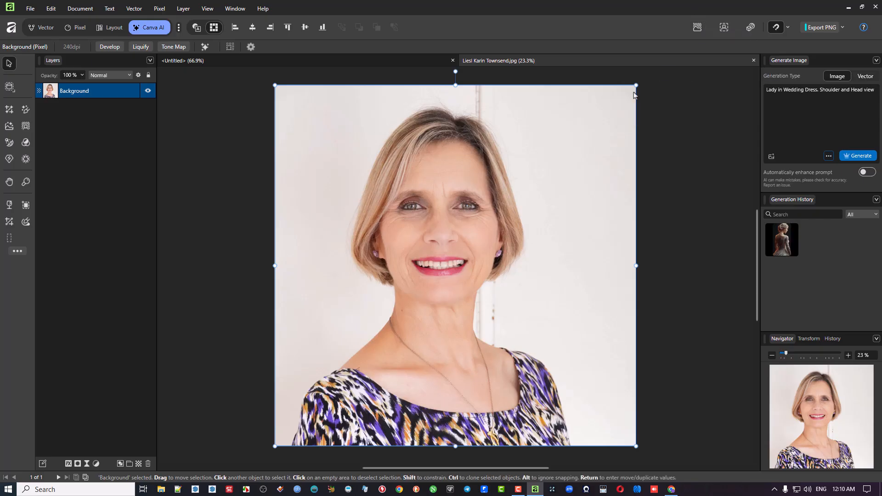
left_click(697, 28)
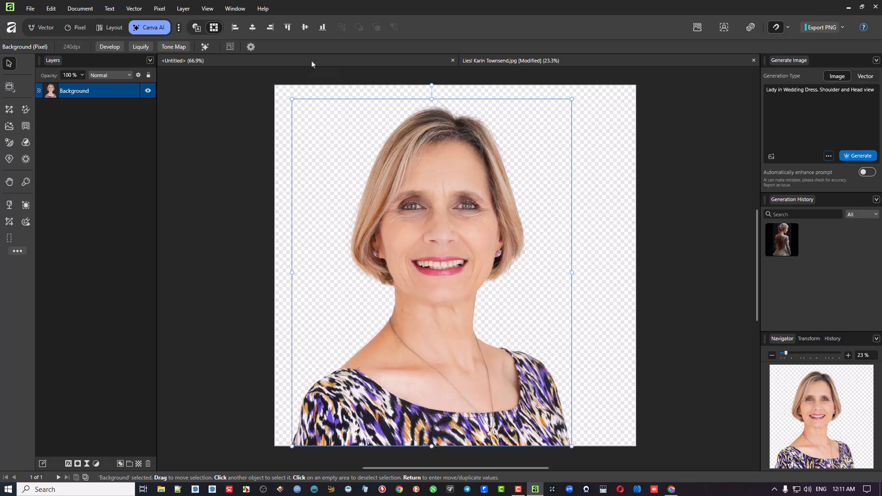
Return to the untitled blank document and close the modified portrait document without saving.
left_click(387, 65)
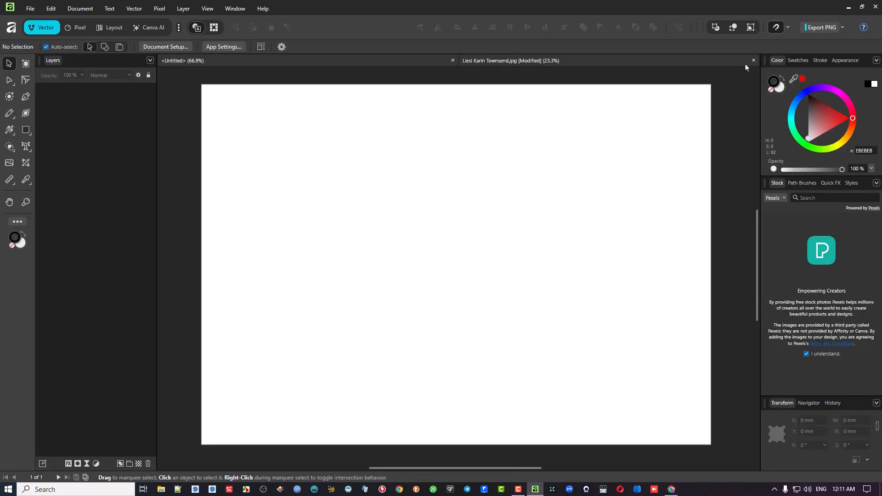
left_click(754, 60)
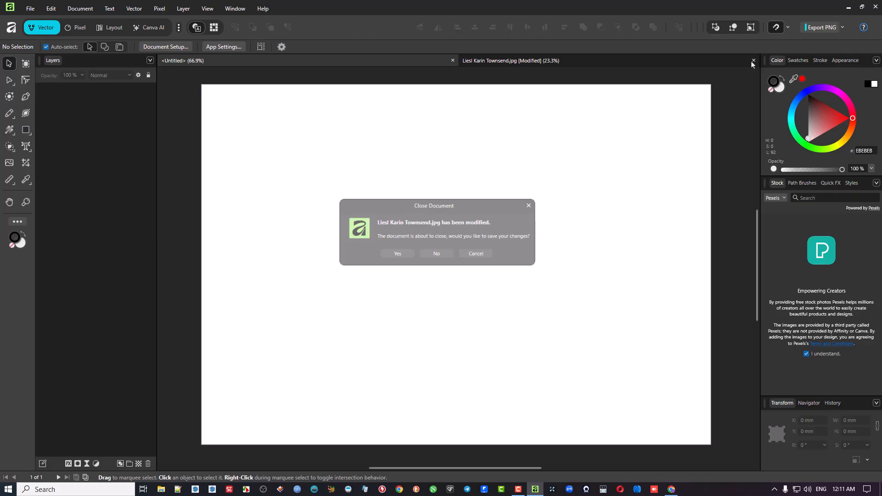
left_click(431, 255)
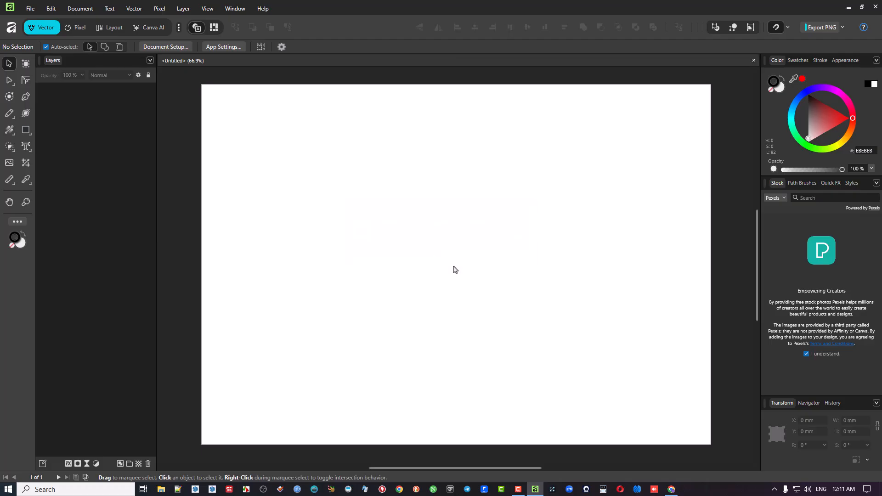
In the Canva AI studio, place the same portrait JPG from Pictures in the upper-left part of the blank page.
left_click(150, 28)
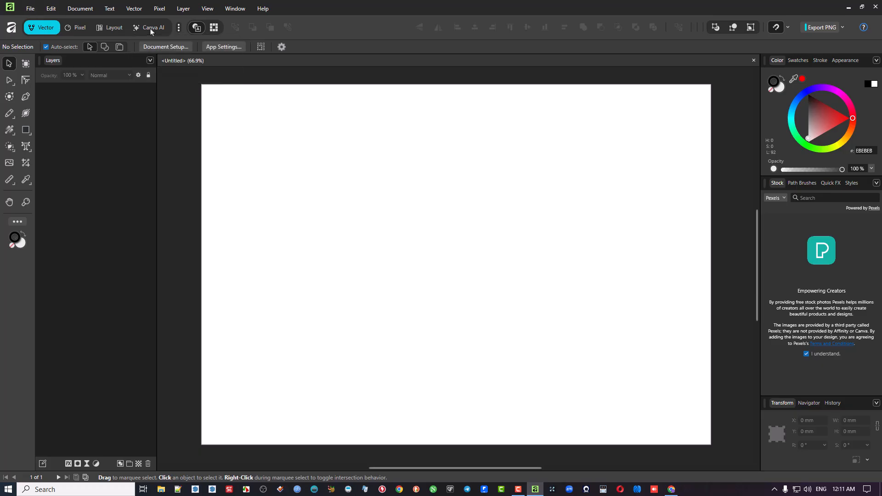
left_click(31, 9)
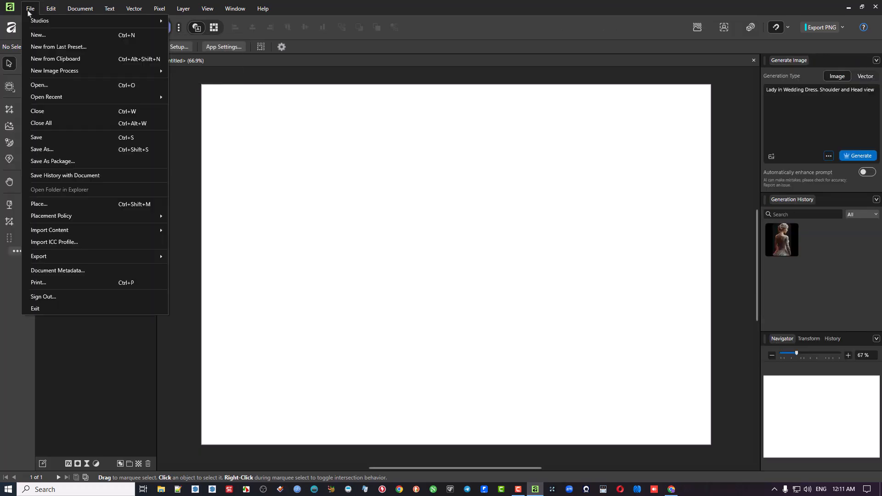
left_click(61, 205)
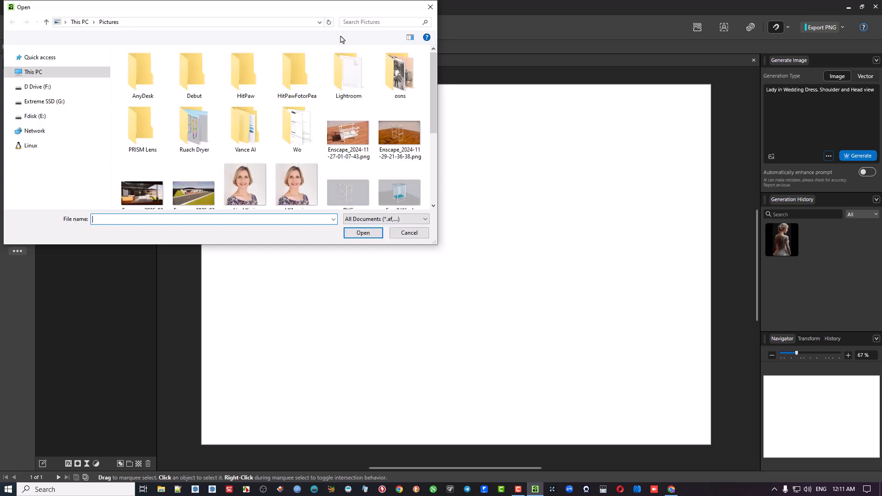
left_click(246, 195)
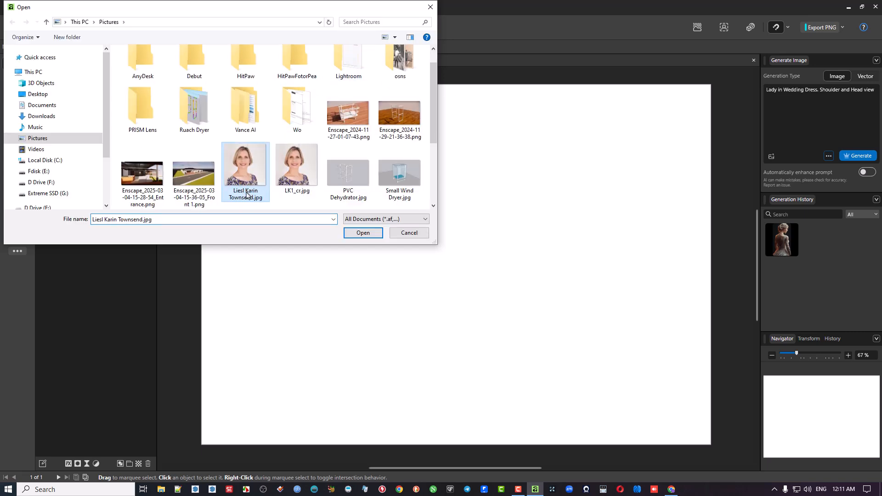
left_click(363, 233)
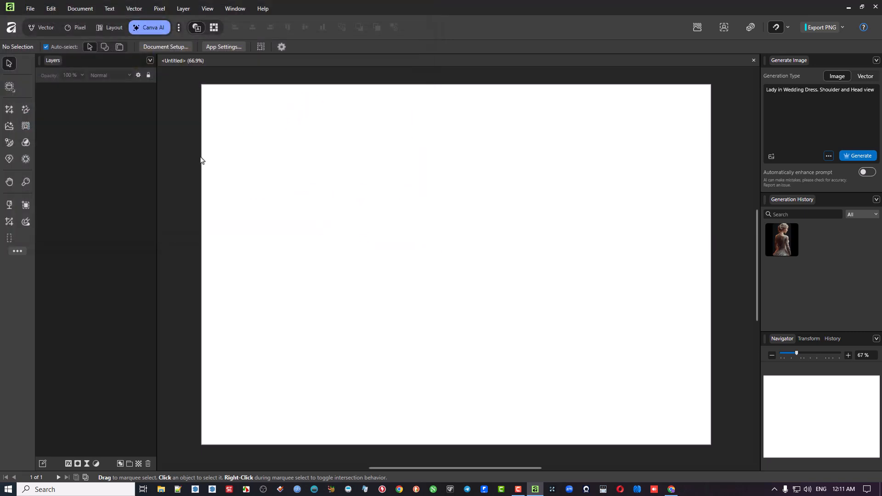
left_click(225, 116)
left_click_drag(403, 412, 367, 373)
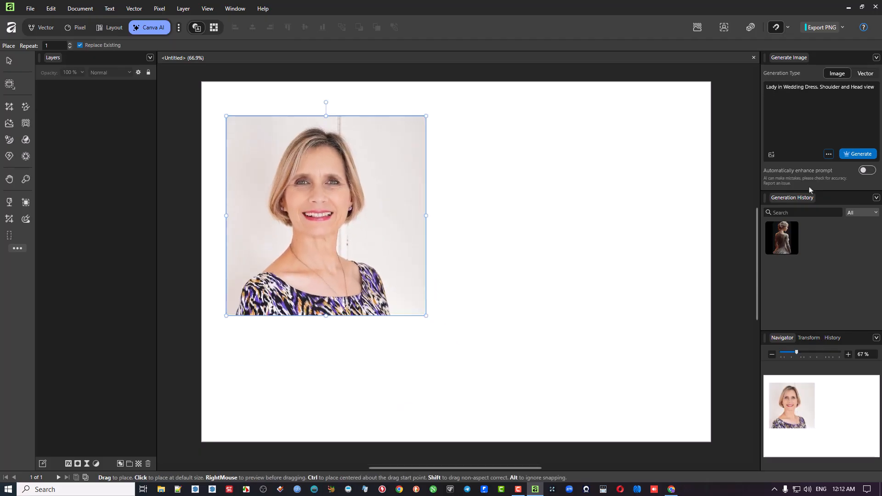
Delete the wedding dress image from the generation history.
right_click(784, 238)
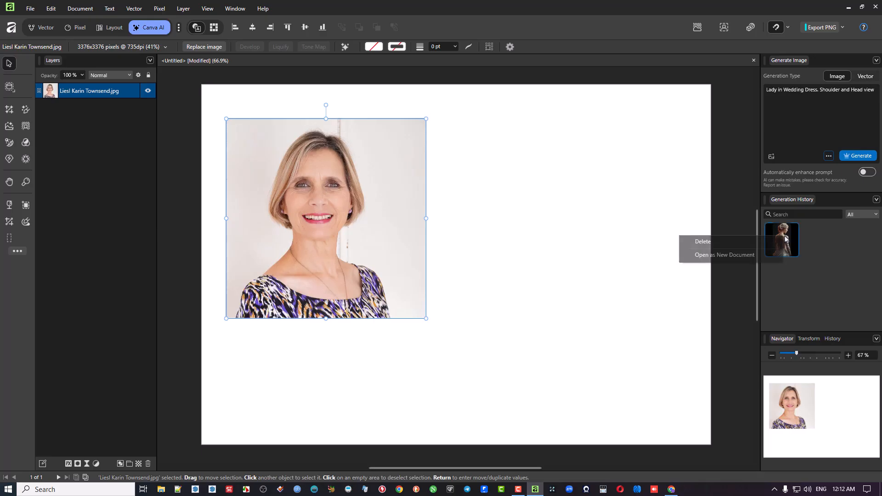
left_click(728, 242)
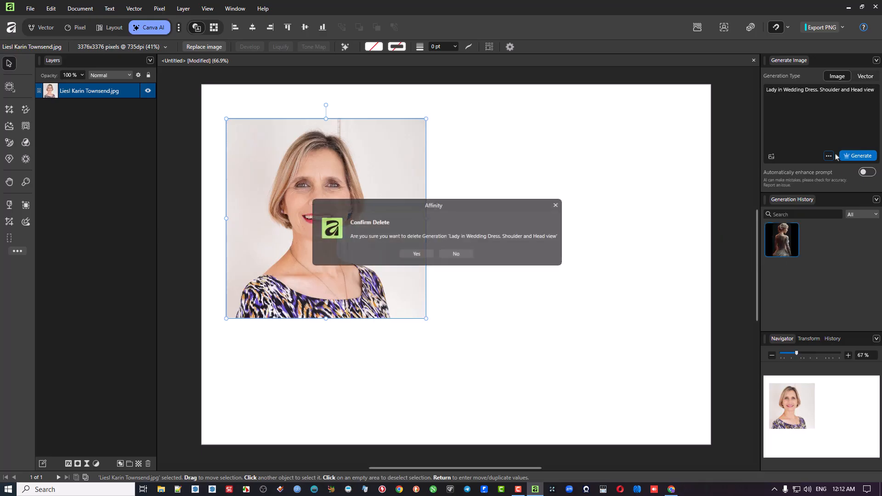
left_click(414, 254)
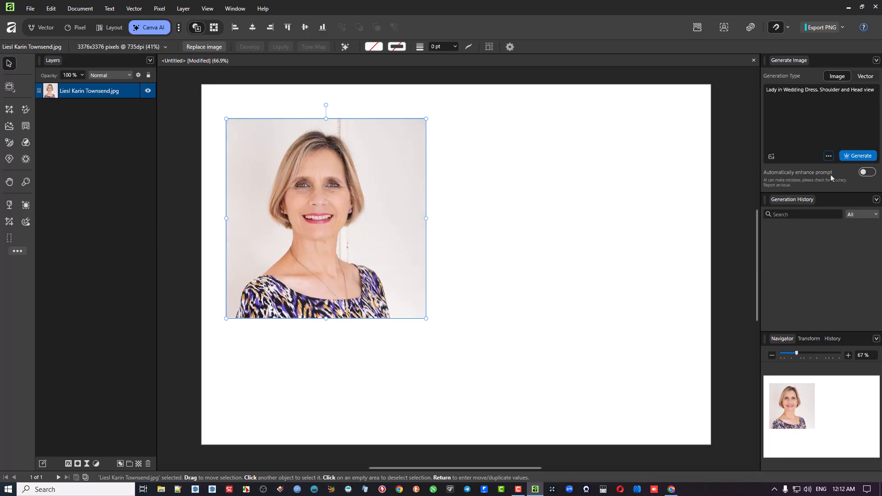
Remove the word "Wedding" from the prompt and generate an image for "Lady in Dress. Shoulder and Head view".
left_click(827, 156)
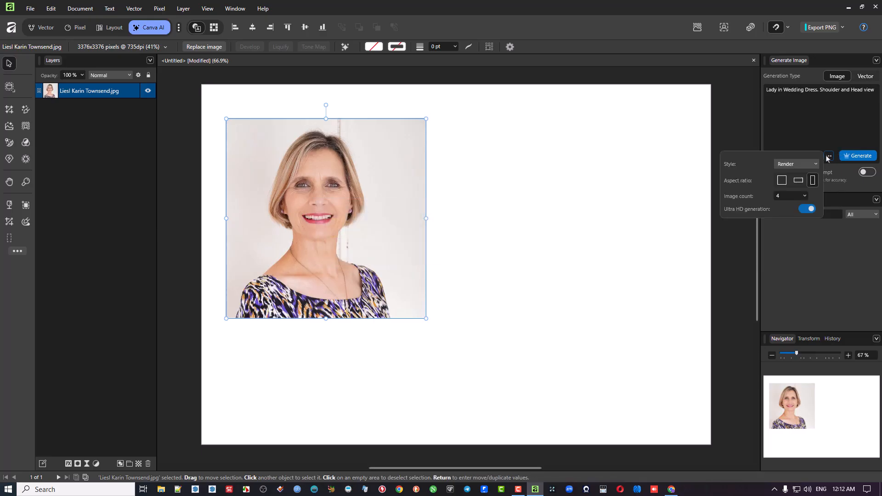
left_click(826, 130)
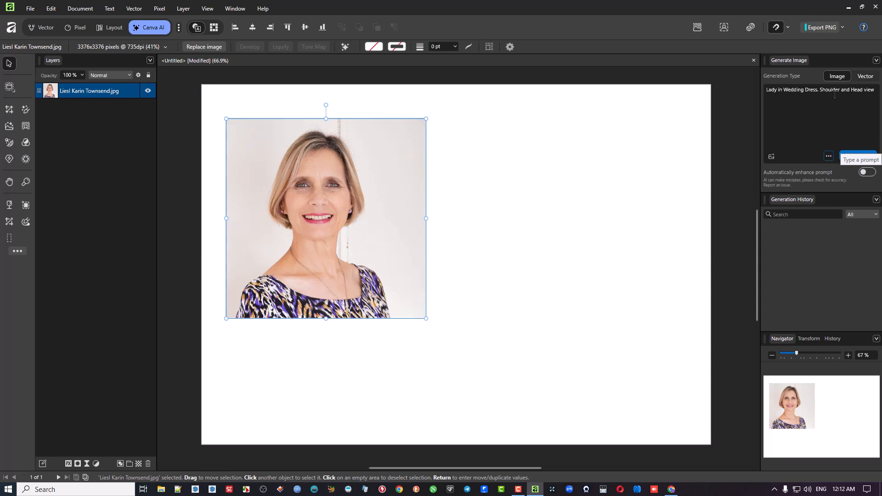
left_click_drag(804, 91, 785, 91)
key("BackSpace")
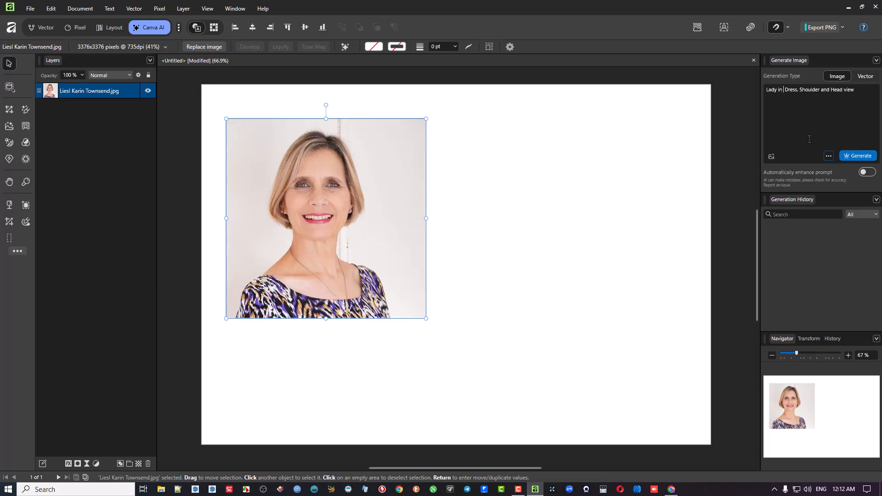
left_click(857, 158)
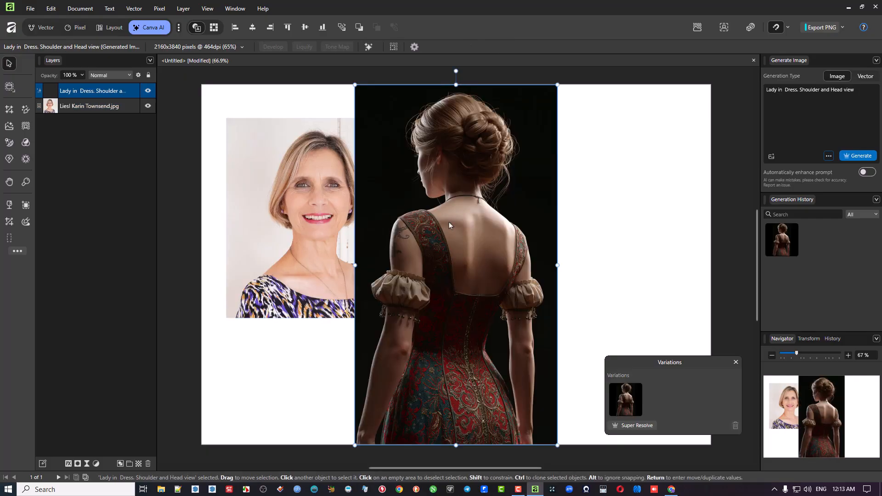
Move the generated image into the right half of the page beside the portrait and close its variations.
left_click_drag(449, 224, 566, 225)
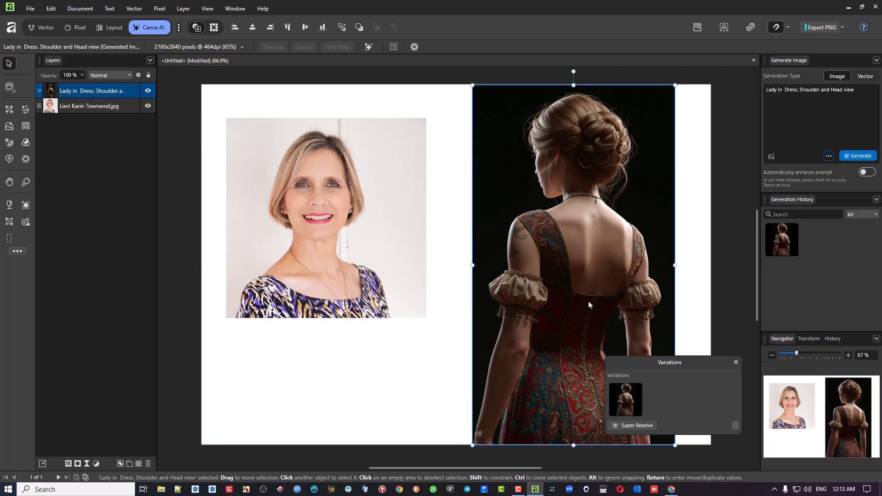
left_click(733, 363)
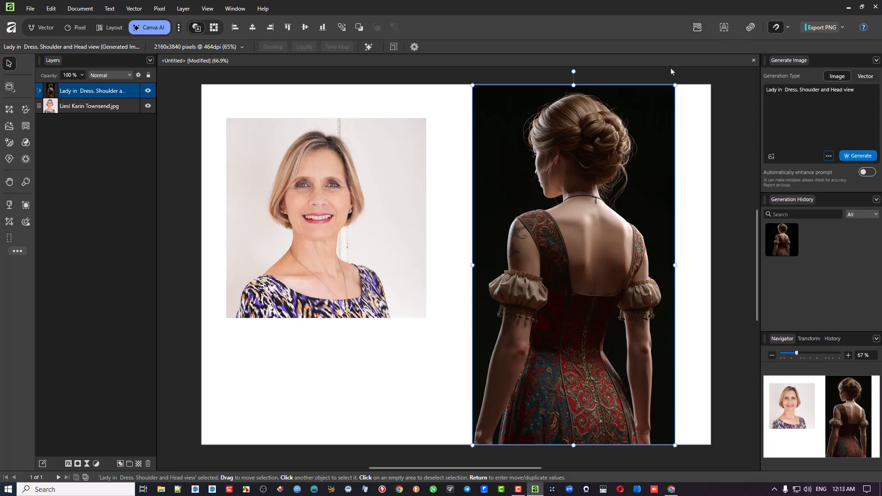
Select the placed portrait photo on the page.
left_click(366, 188)
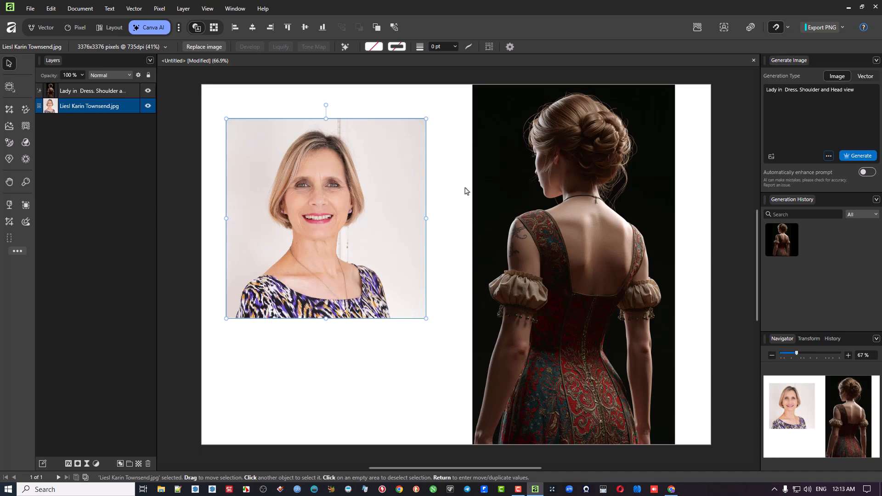
left_click(580, 164)
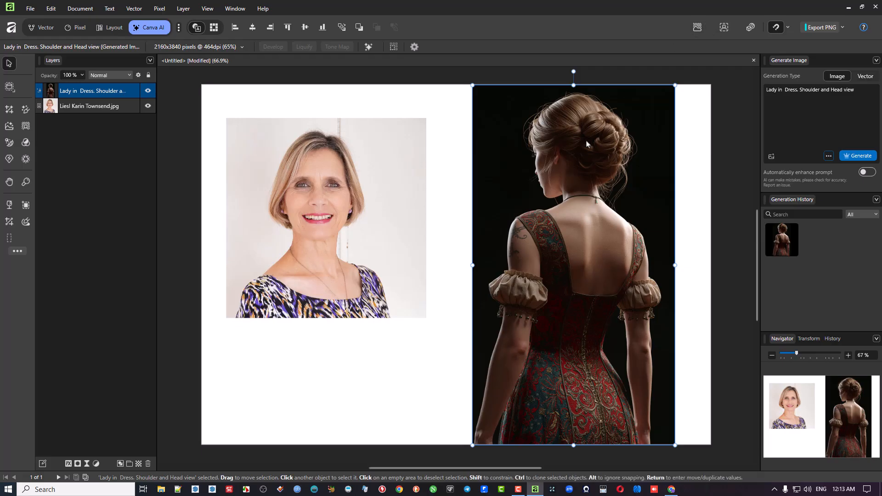
left_click(374, 197)
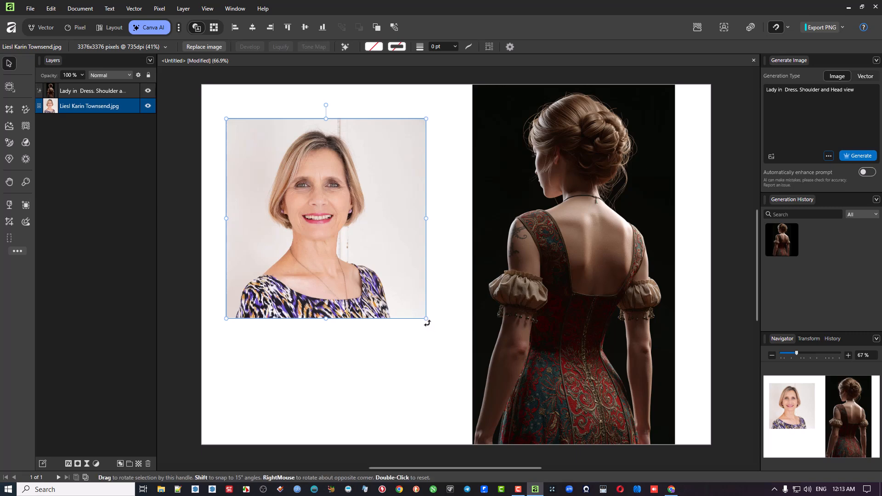
Enlarge the placed portrait photo proportionally so it fills more of the page's left half.
left_click_drag(425, 318, 436, 365)
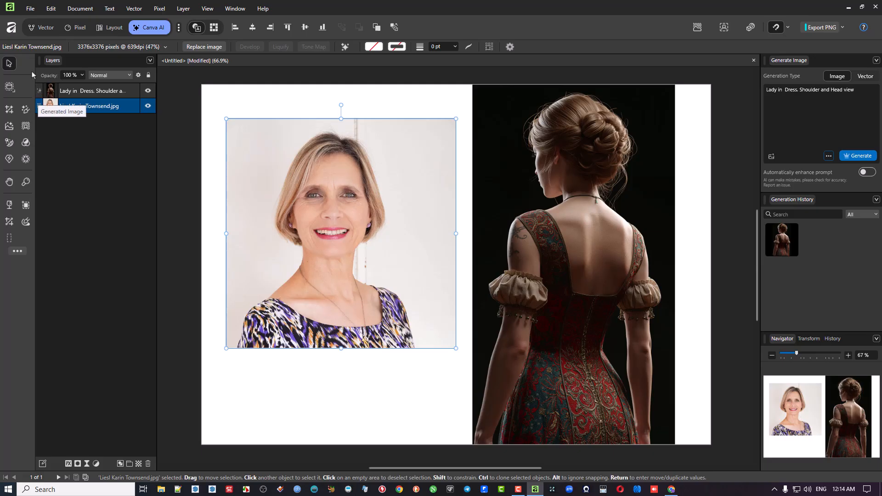
left_click(30, 9)
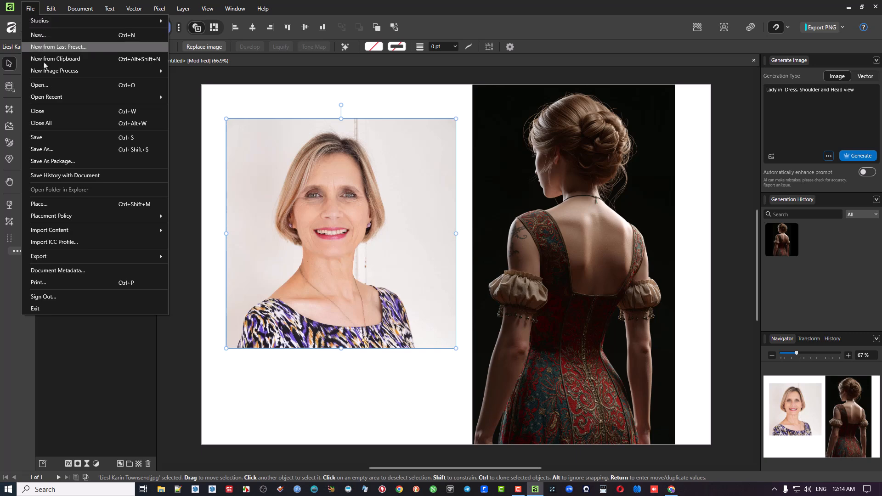
left_click(40, 85)
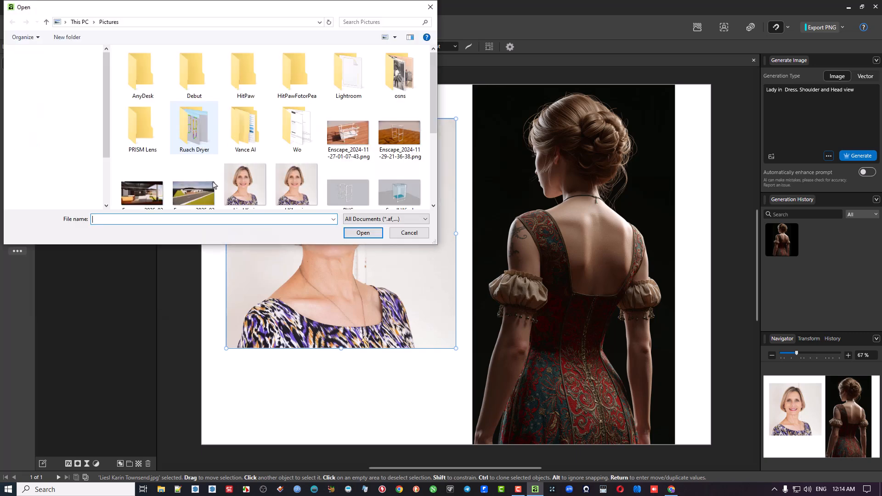
double_click(256, 192)
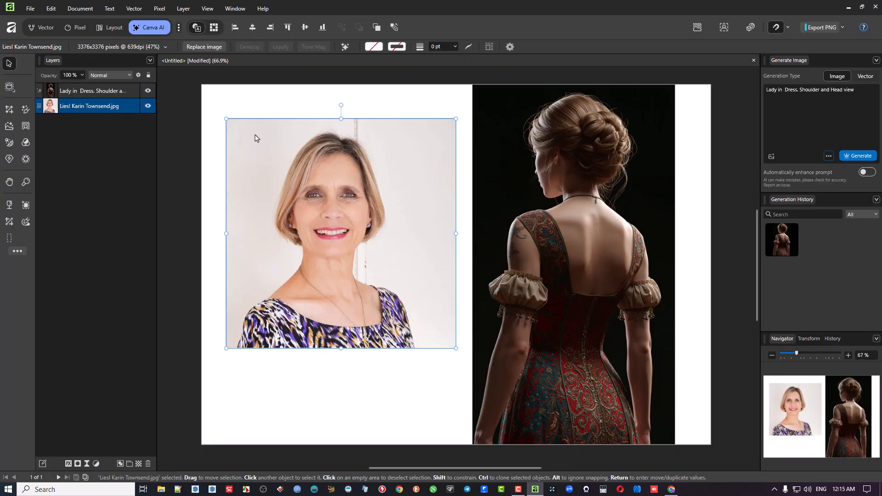
Rasterize the placed portrait photo's layer to convert it from an image to a pixel layer.
right_click(81, 110)
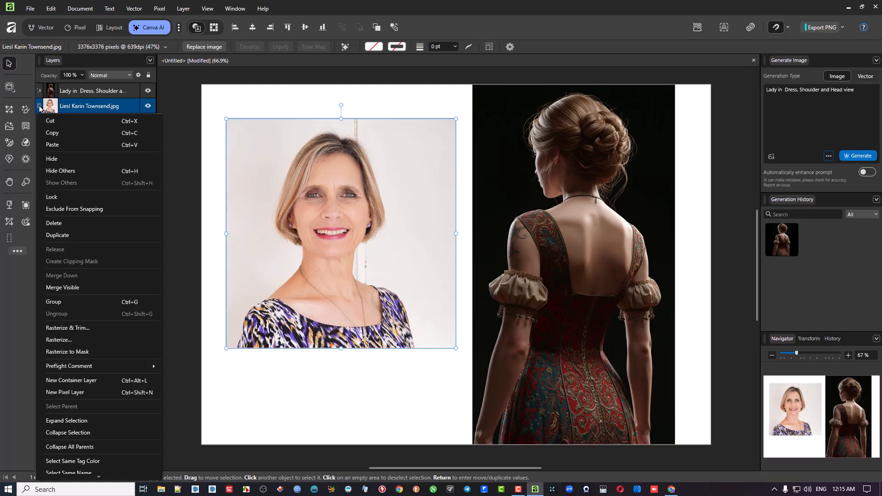
left_click(68, 107)
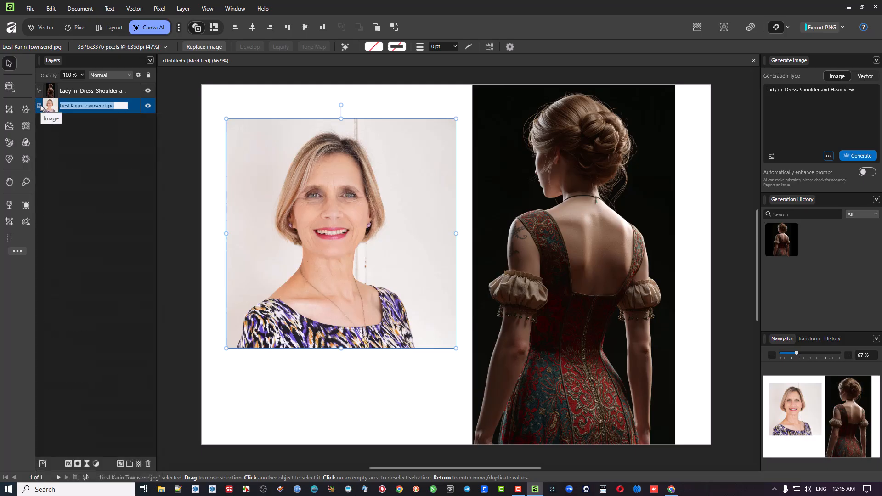
right_click(51, 113)
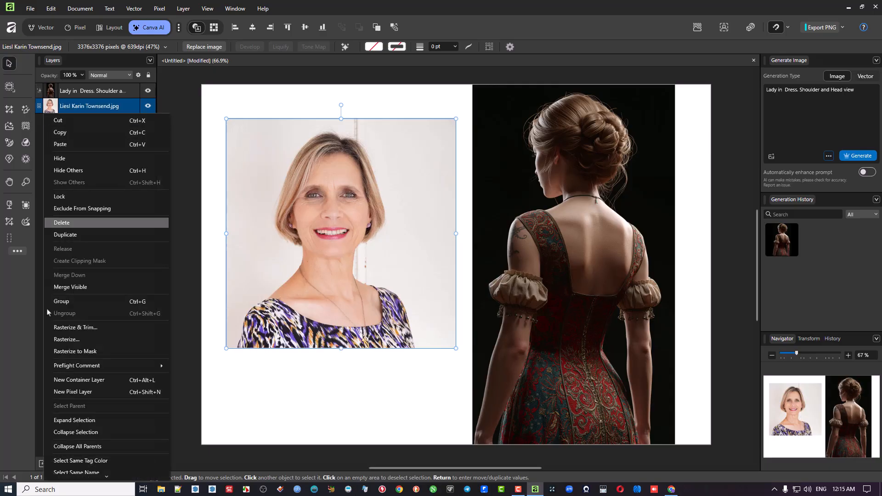
left_click(65, 340)
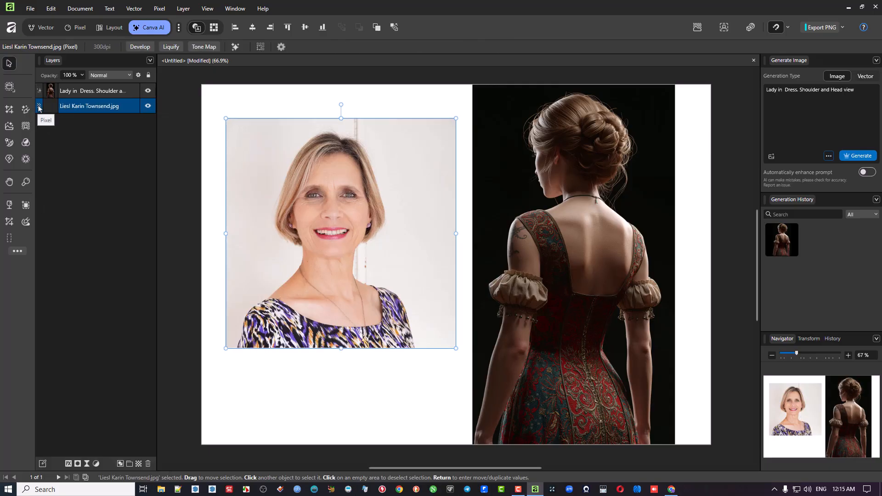
Rasterize the generated "Lady in Dress. Shoulder and Head view" image and remove its background.
left_click(90, 92)
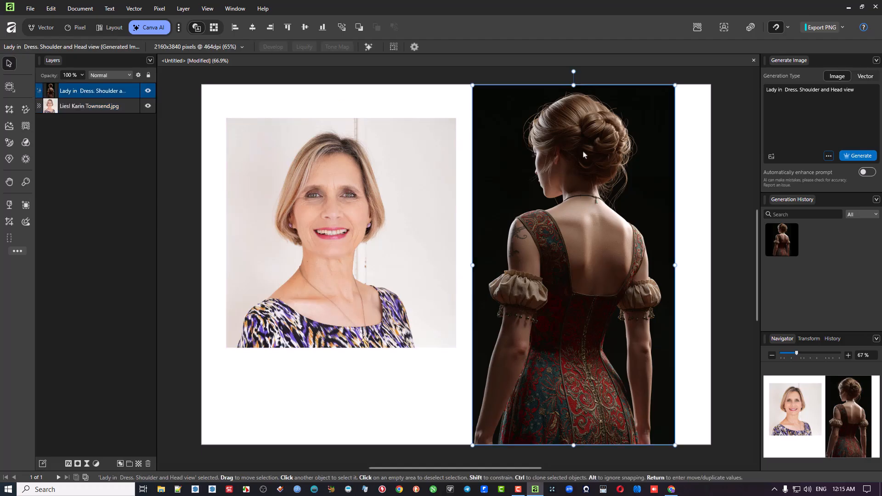
right_click(546, 140)
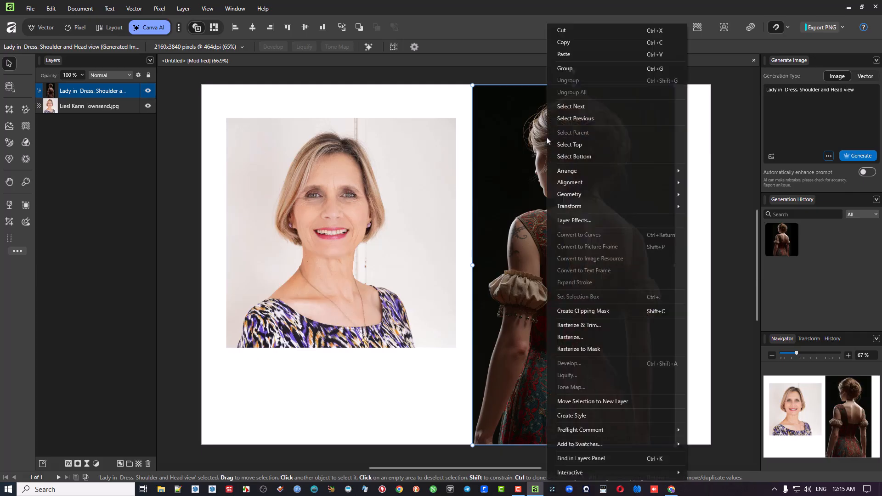
left_click(591, 340)
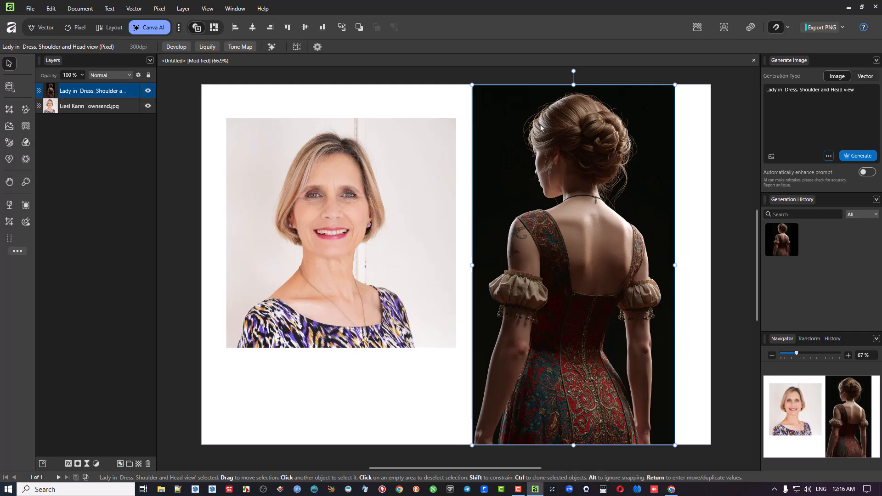
left_click(697, 28)
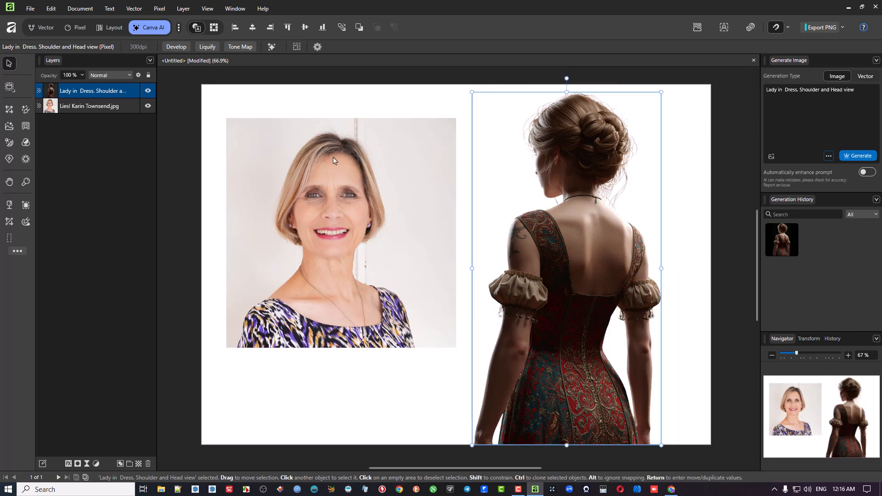
Remove the background from the rasterized portrait and move the cutout closer to the lady in the dress.
left_click(401, 150)
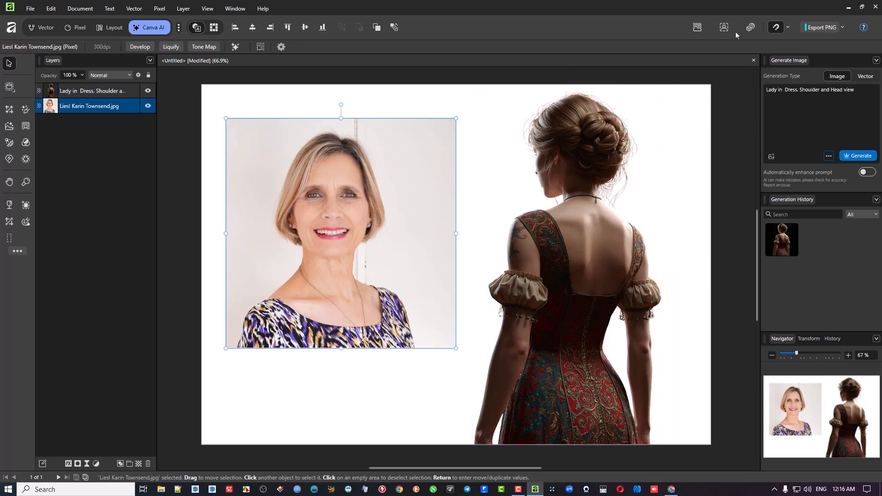
left_click(698, 29)
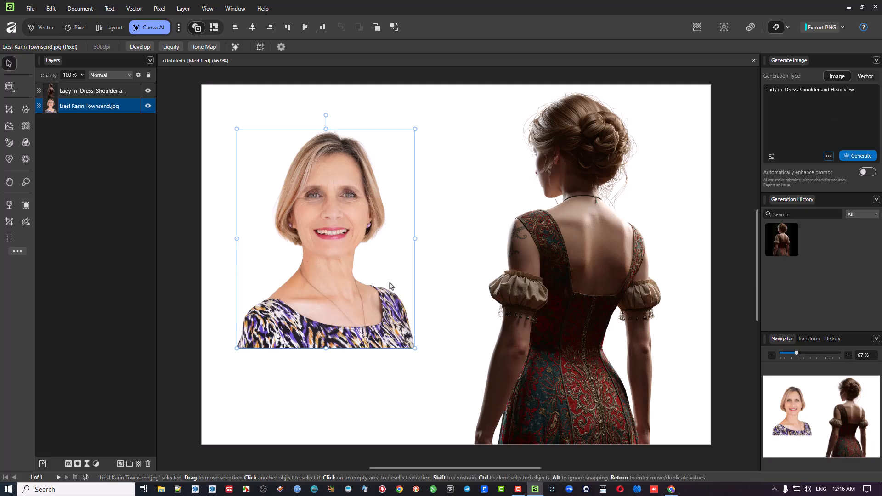
left_click_drag(285, 203, 351, 212)
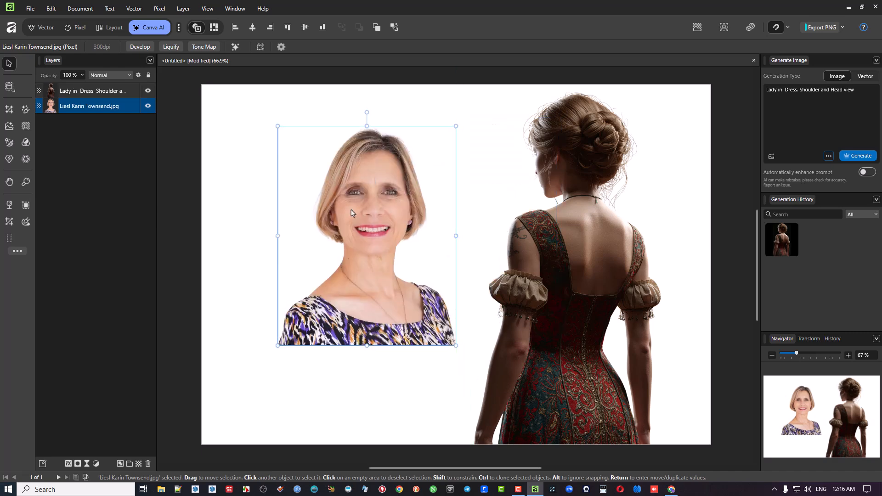